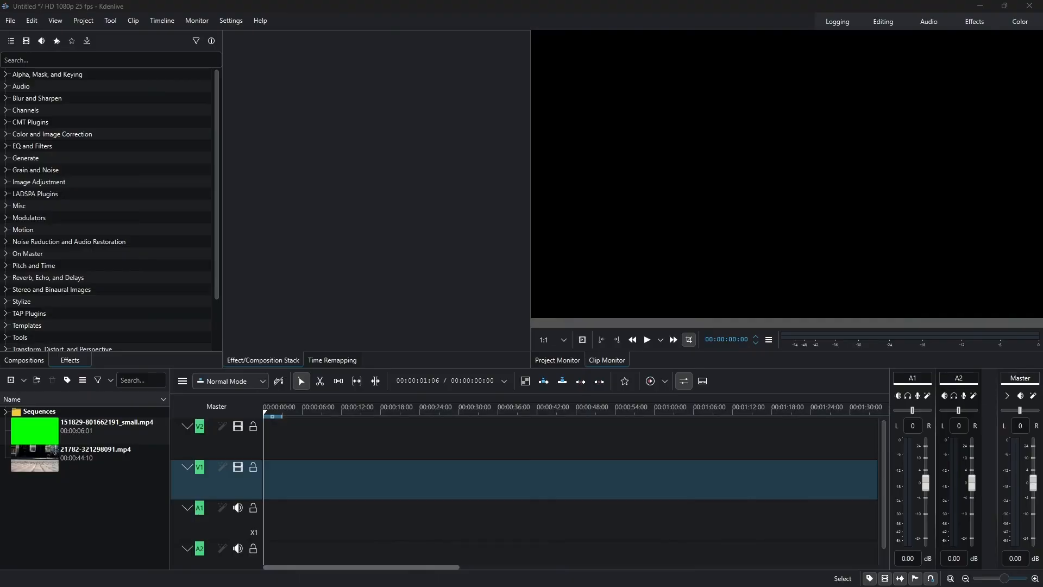
- Switch to the web browser and open pixabay.com
click(79, 527)
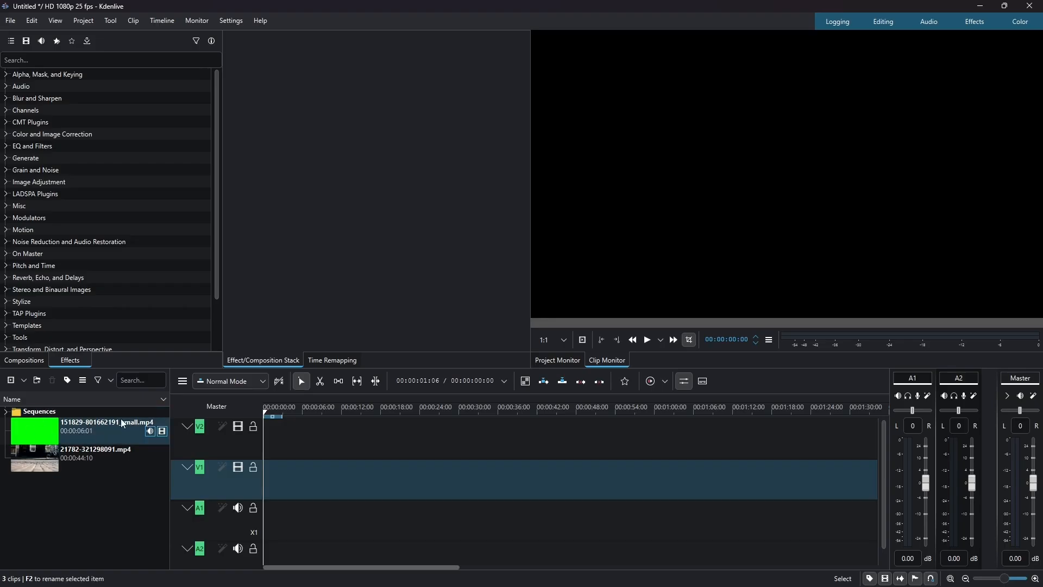
key(alt+Tab)
click(166, 34)
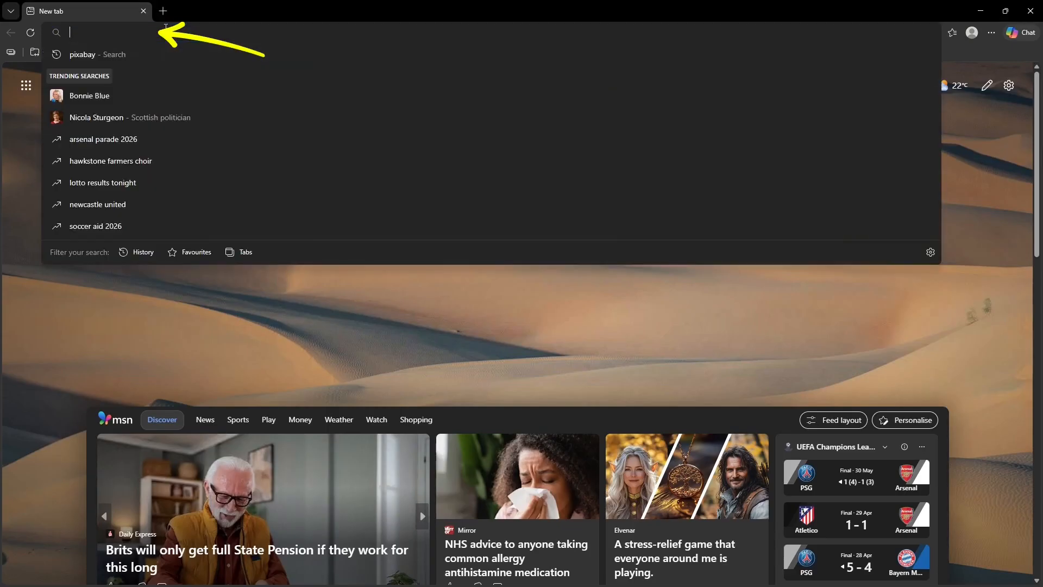
text(pix)
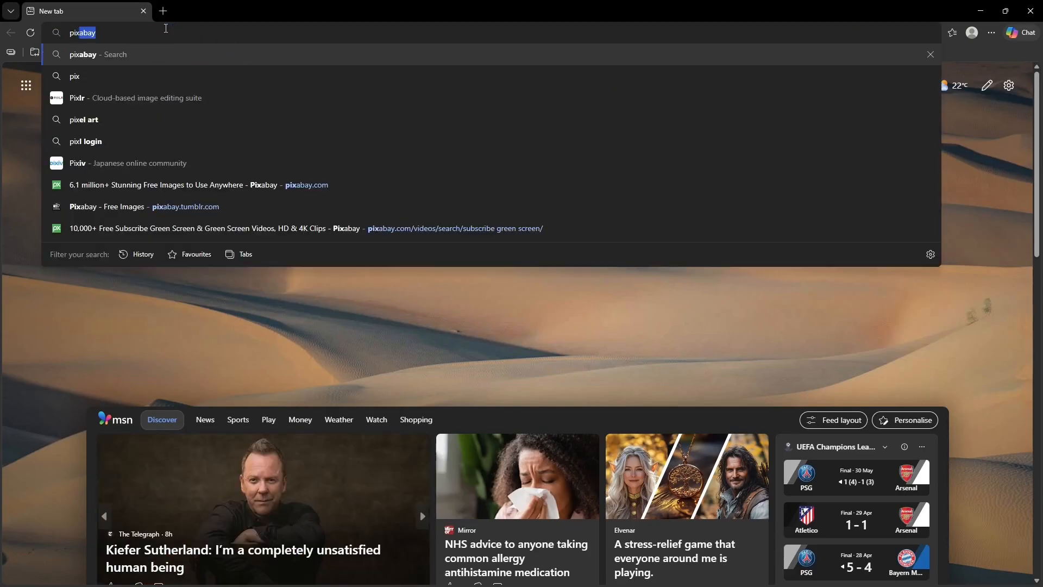
text(abay.com)
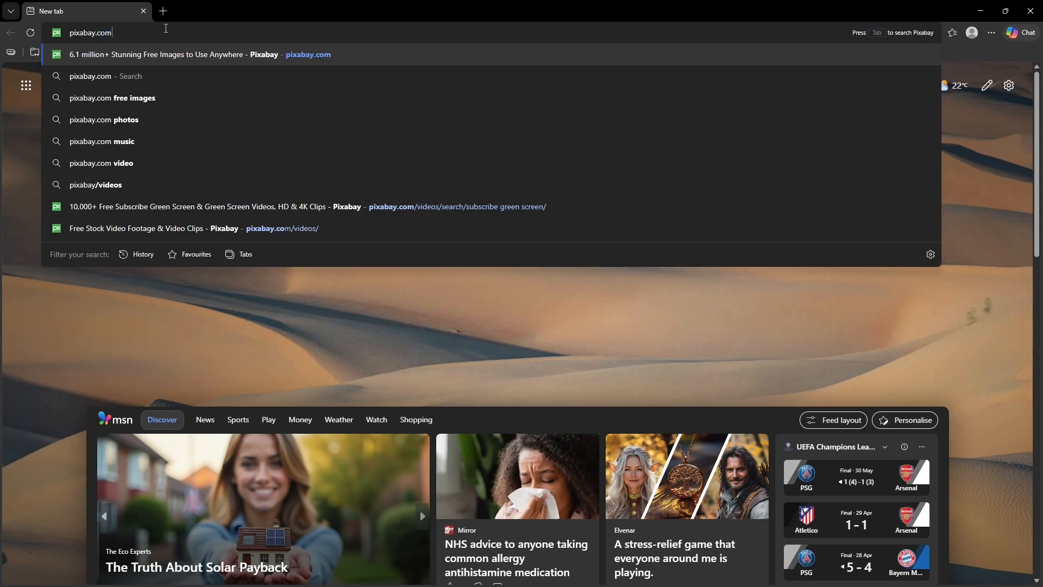
key(Return)
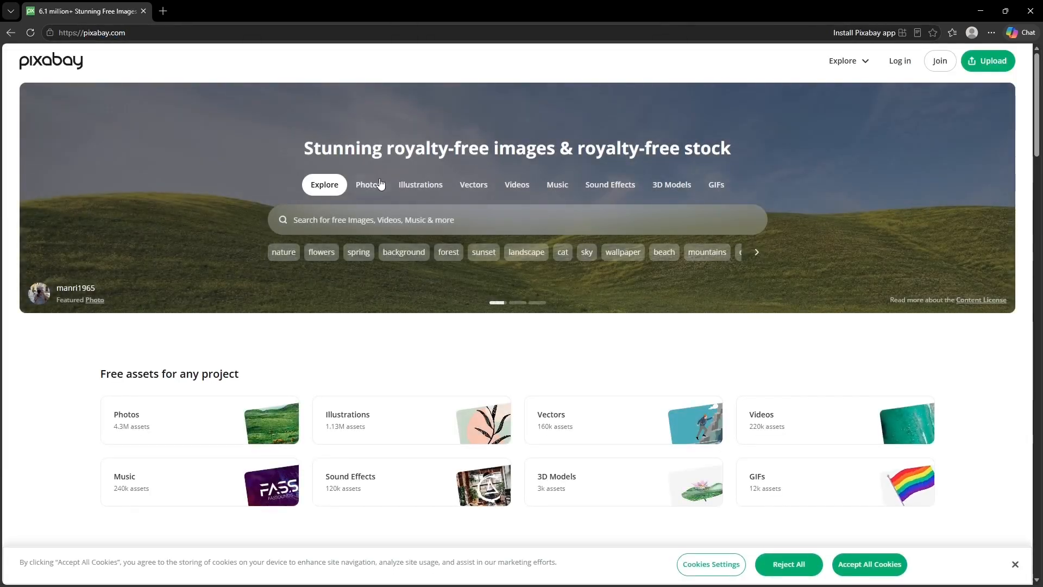
- Search Pixabay's videos for "subscribe green screen"
click(518, 186)
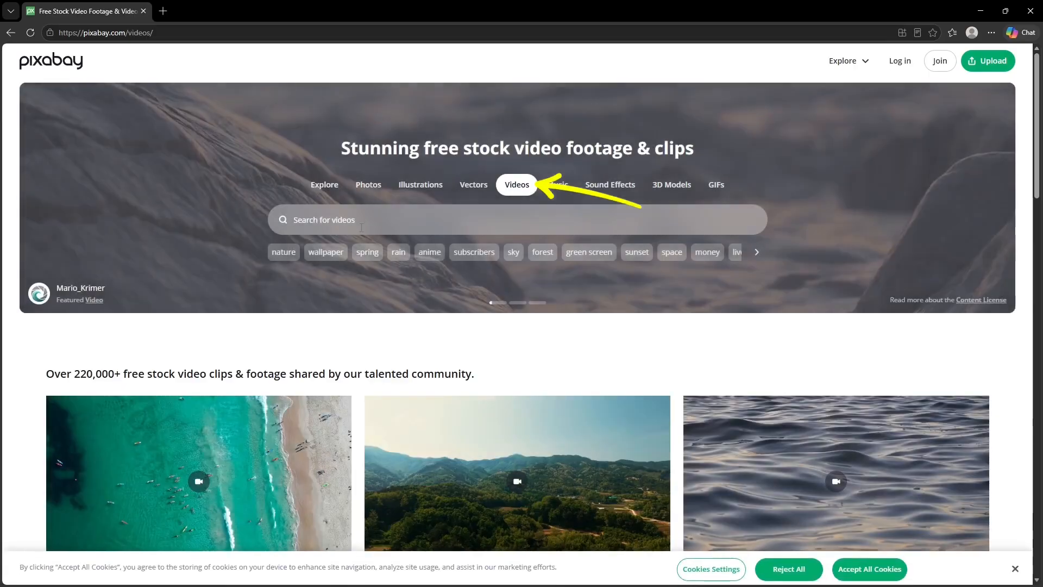
click(326, 220)
text(s)
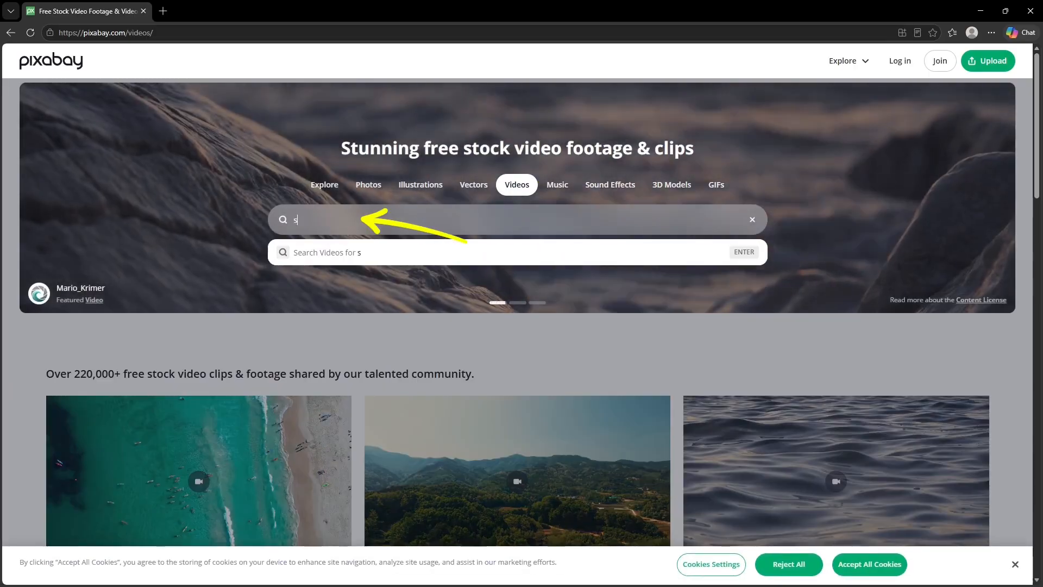
text(ubscribe gree)
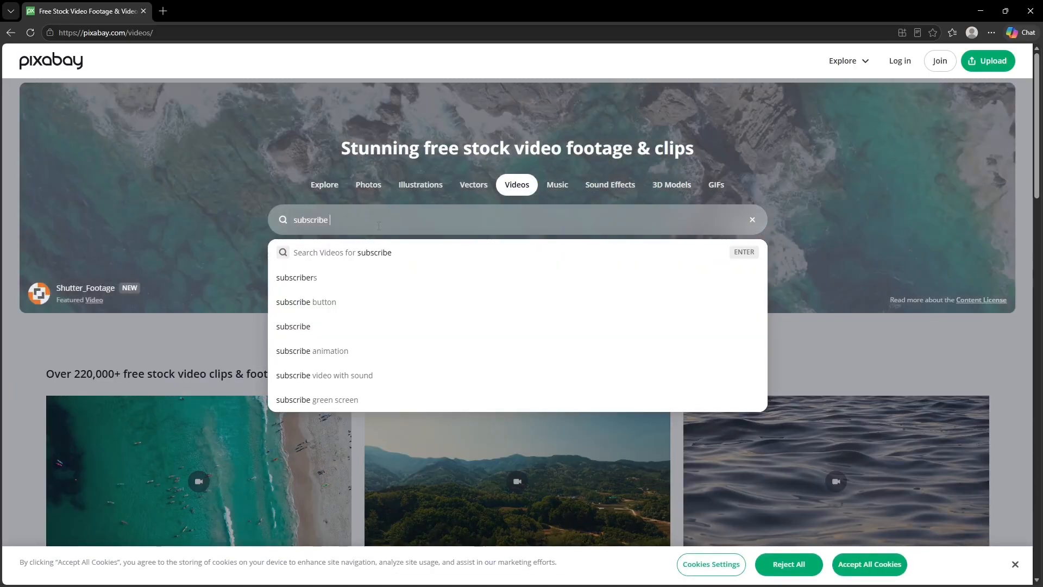
text(n screen)
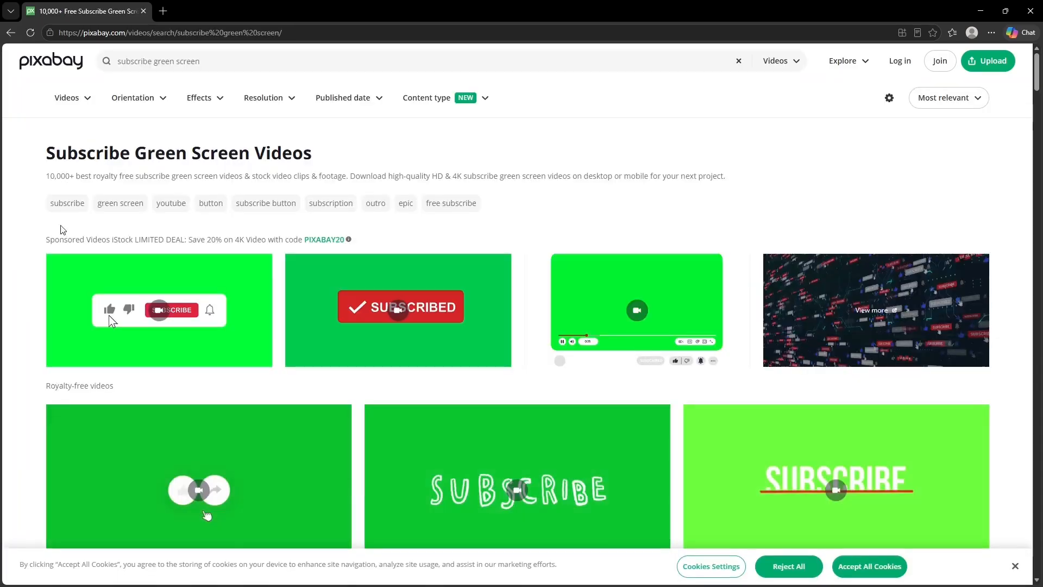
- Browse the green screen results and open the YouTube subscribe video with the red rounded outline
scroll(31, 253, down, 3)
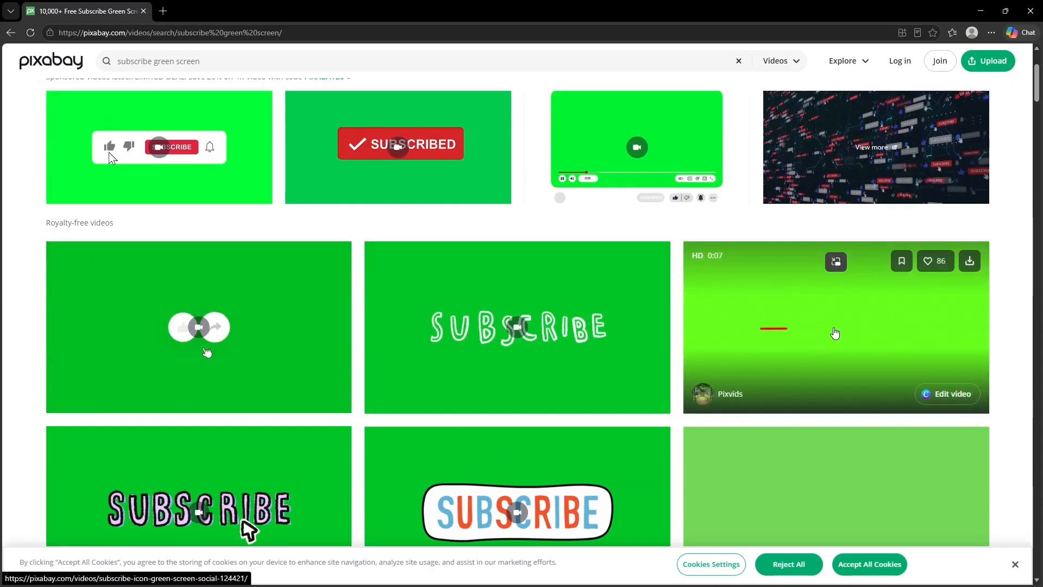
scroll(250, 305, down, 2)
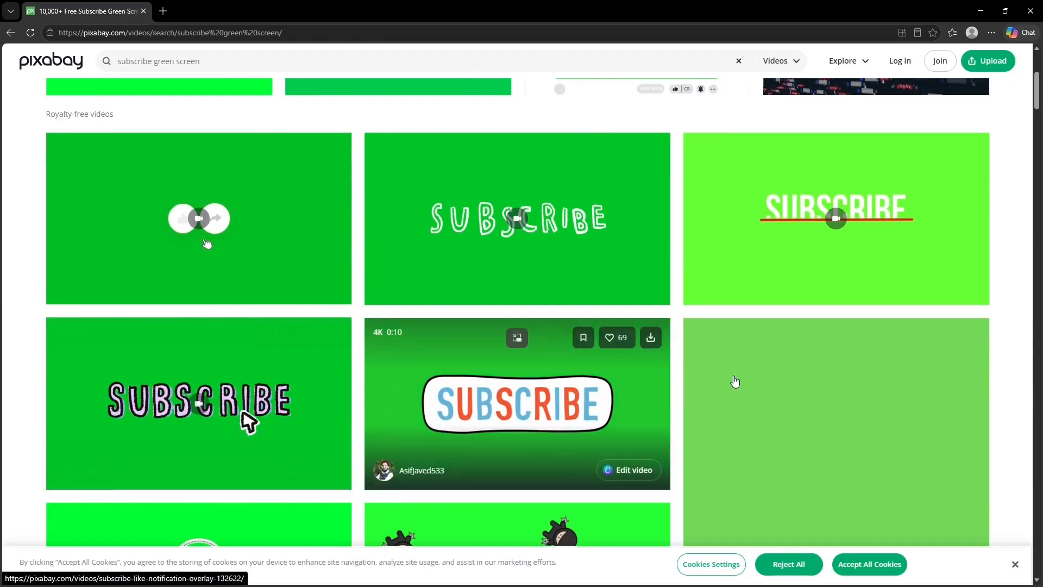
scroll(572, 376, down, 4)
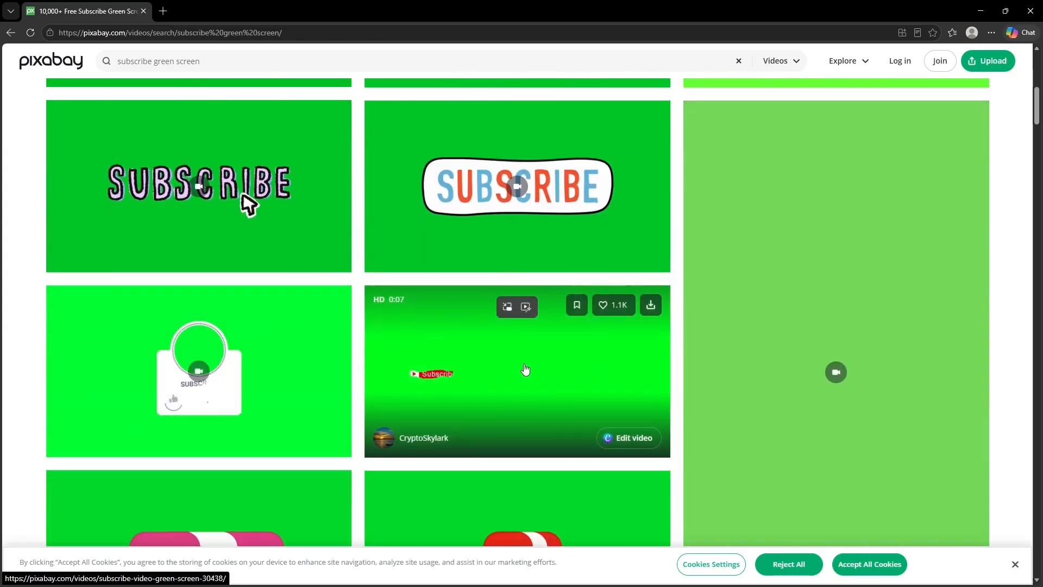
scroll(525, 370, down, 5)
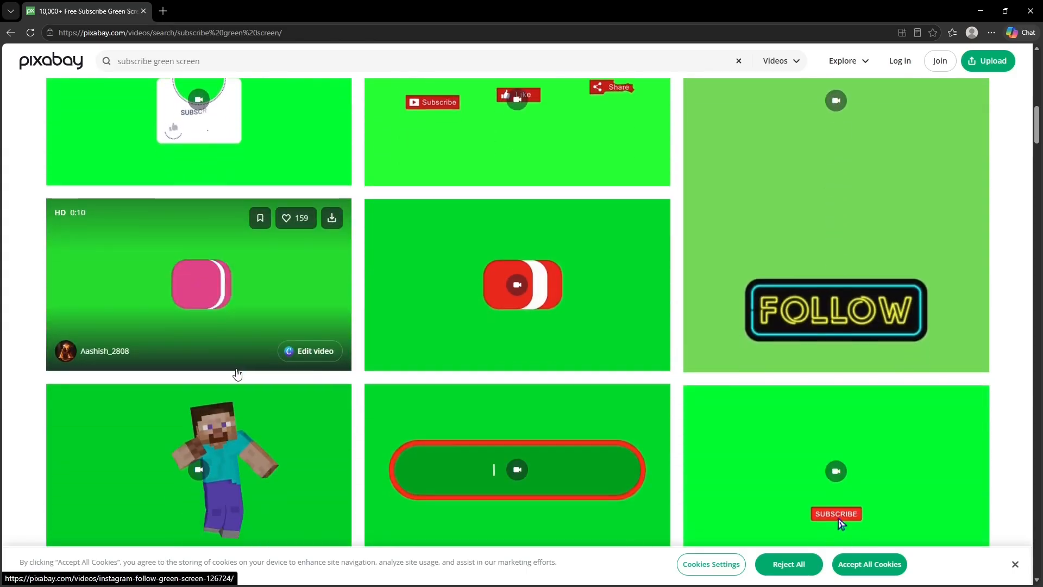
scroll(362, 324, down, 3)
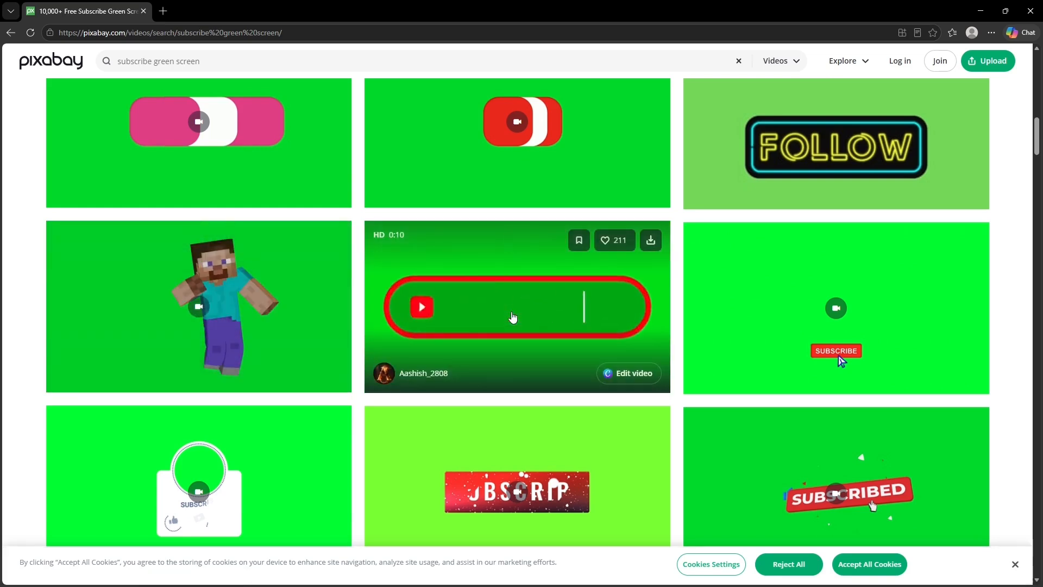
click(495, 302)
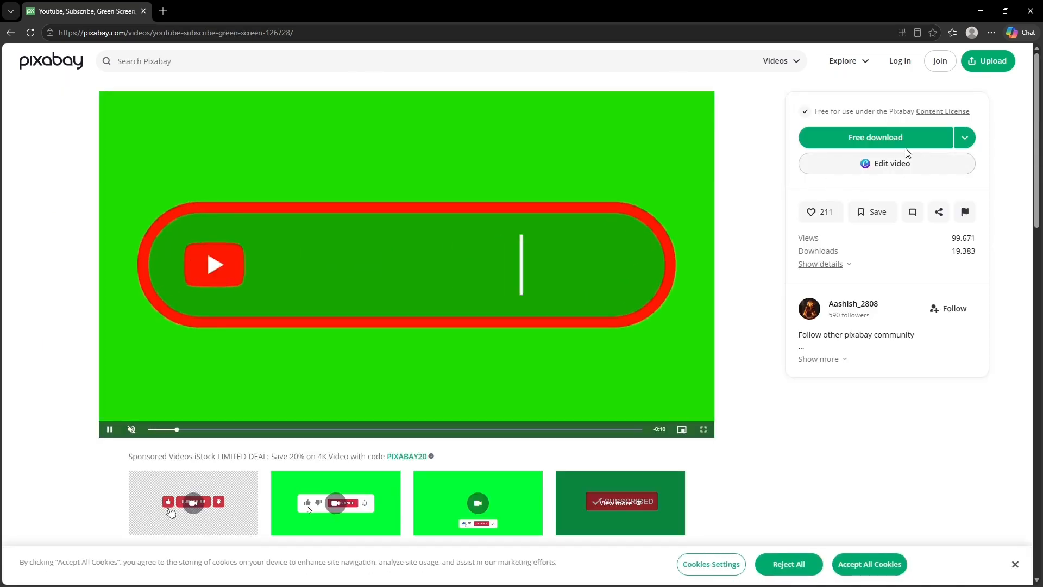
- Check the download resolutions offered for the video and return to Kdenlive
click(970, 140)
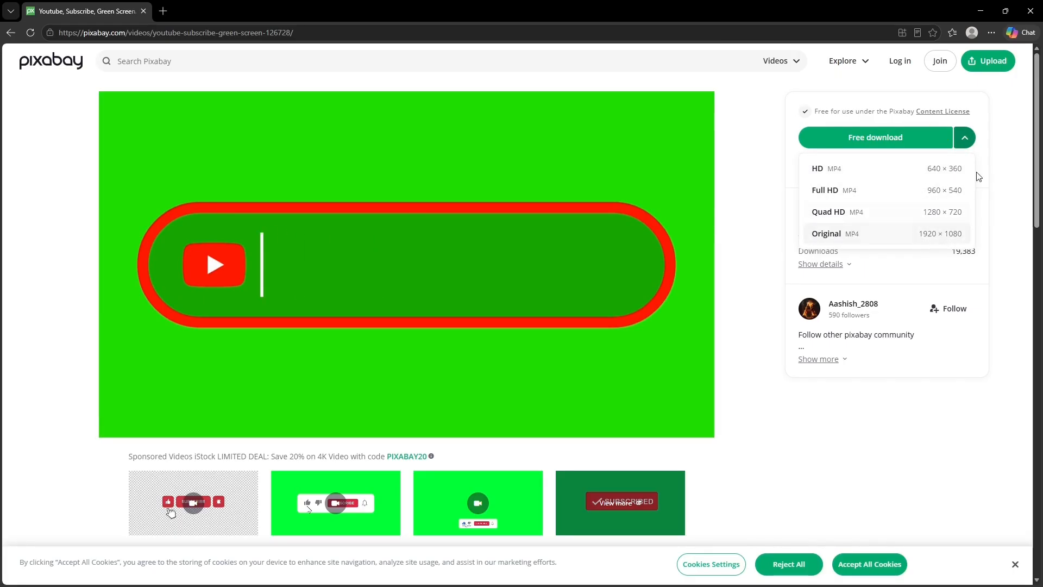
click(968, 144)
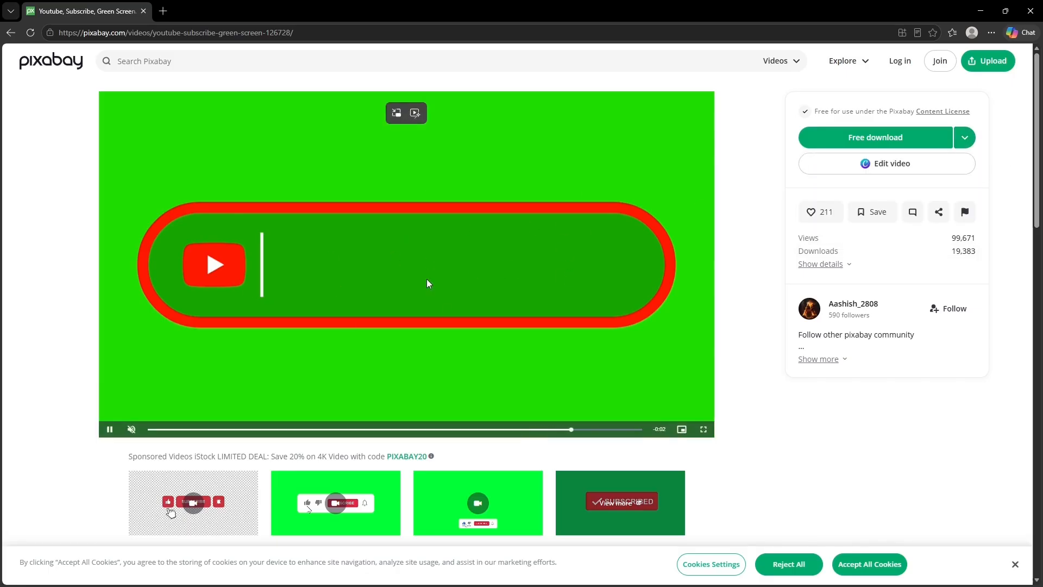
click(982, 11)
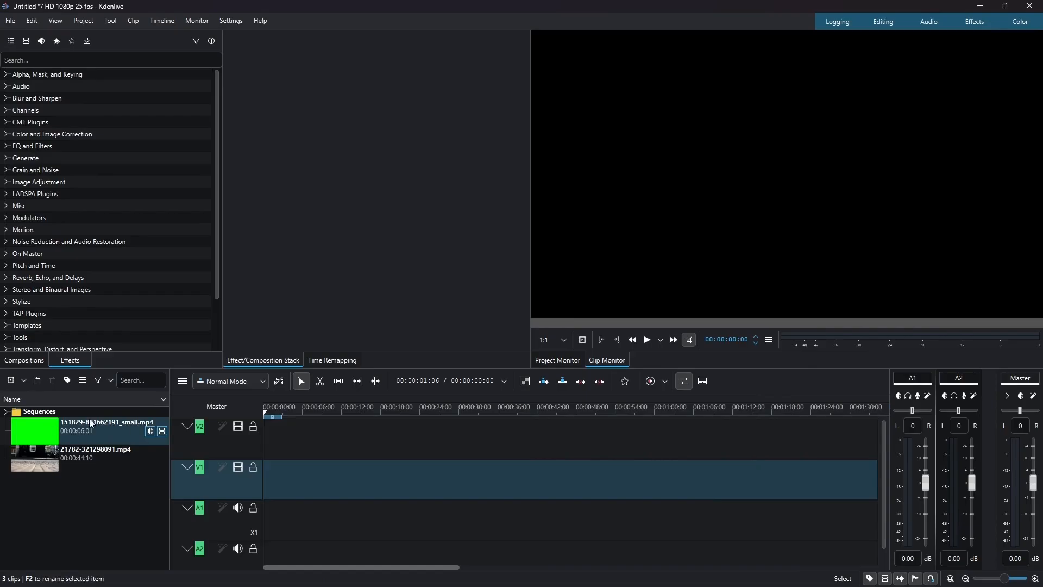
- Place 21782-321298091.mp4 at the start of track V1 and mute audio track A1
drag(41, 464, 314, 481)
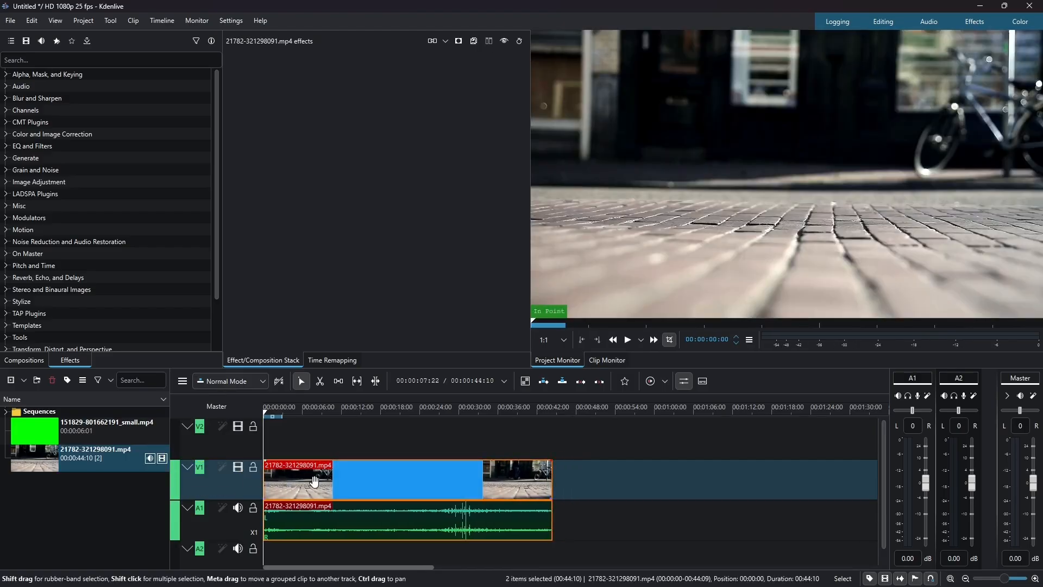
click(238, 508)
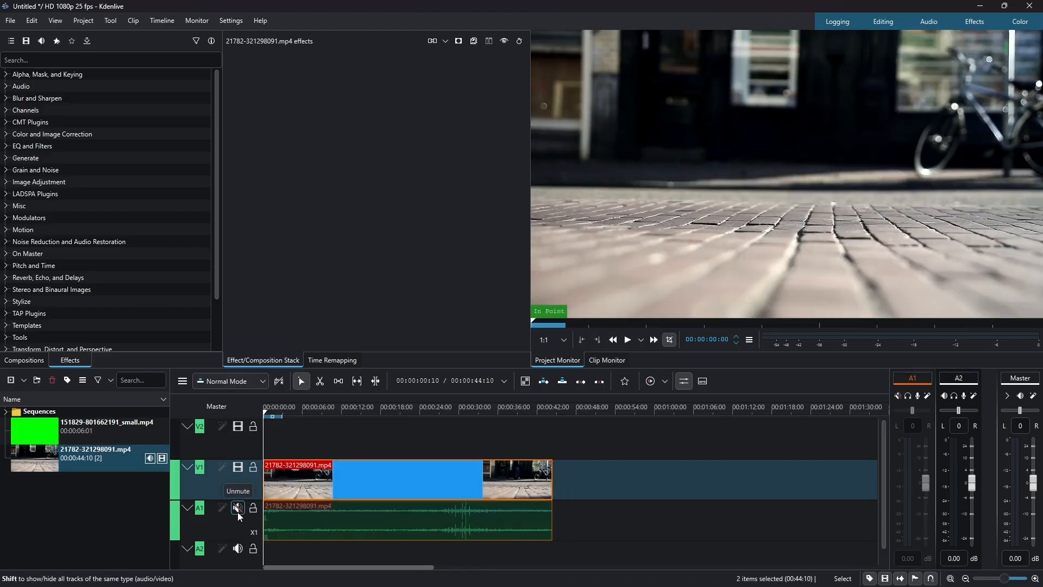
mouse_move(35, 432)
mouse_down()
mouse_move(285, 423)
mouse_move(302, 432)
mouse_up()
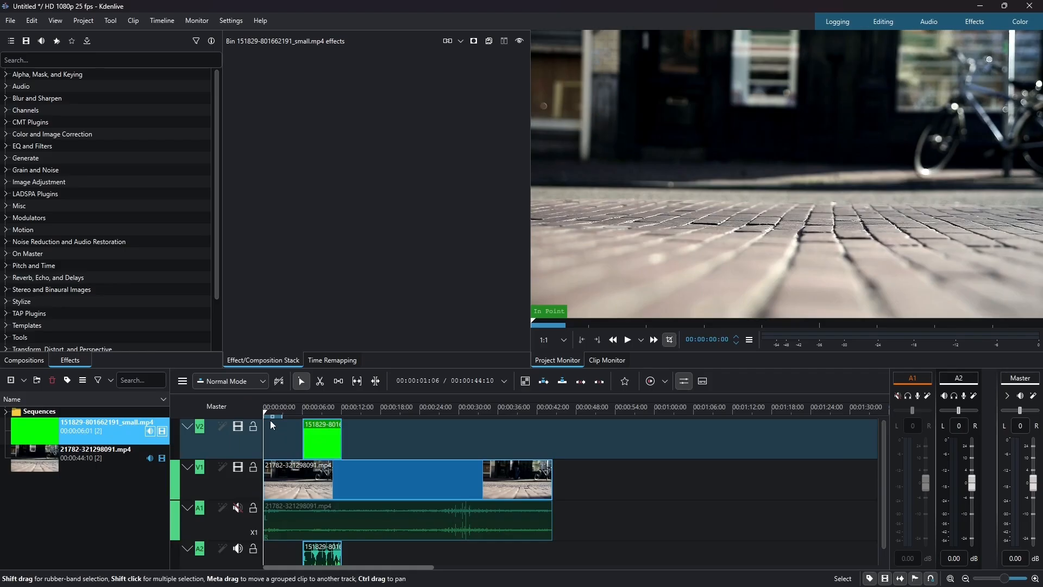
key(Home)
key(space)
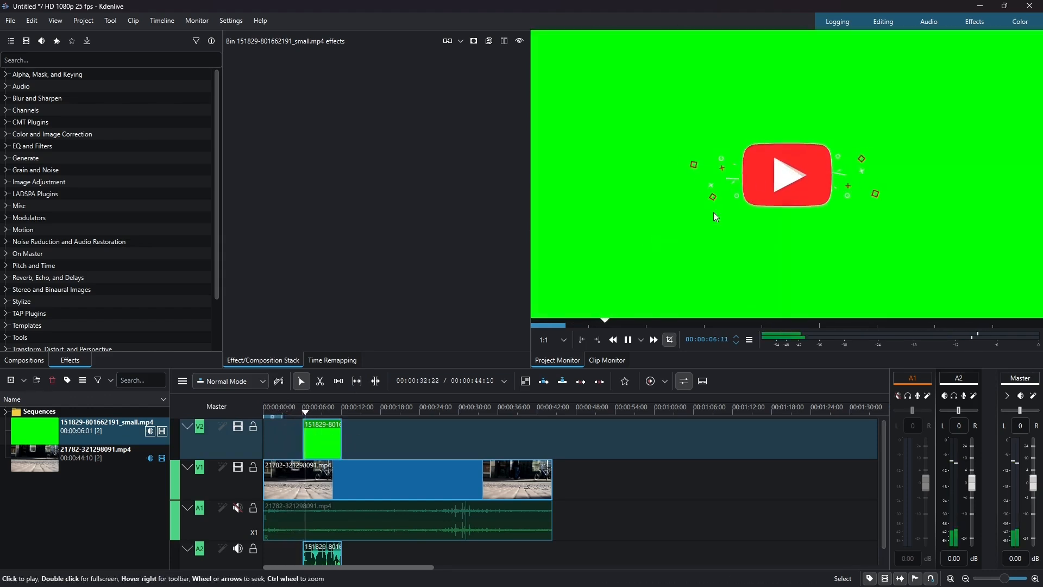
click(668, 209)
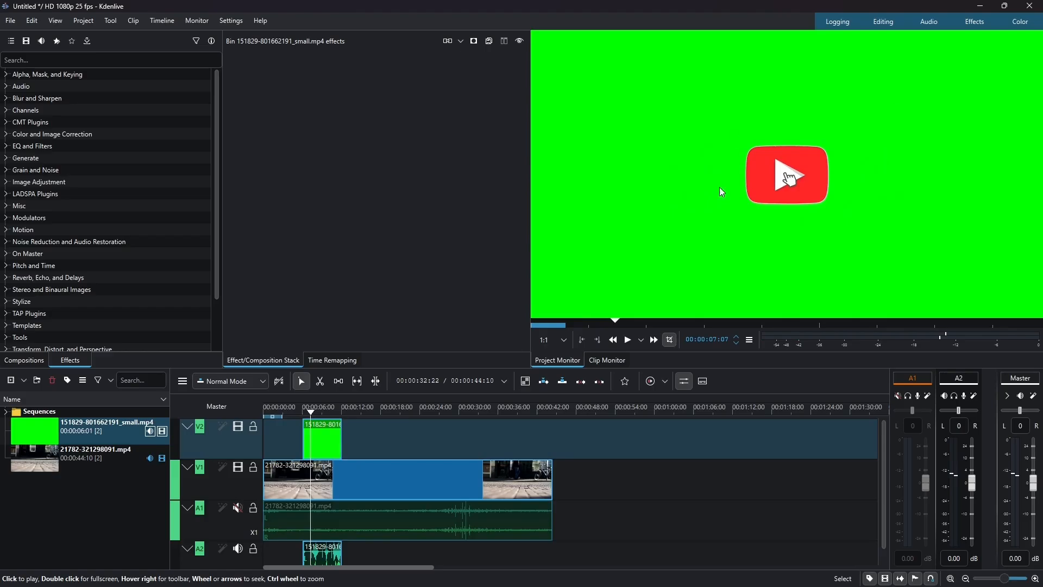
drag(312, 444, 300, 415)
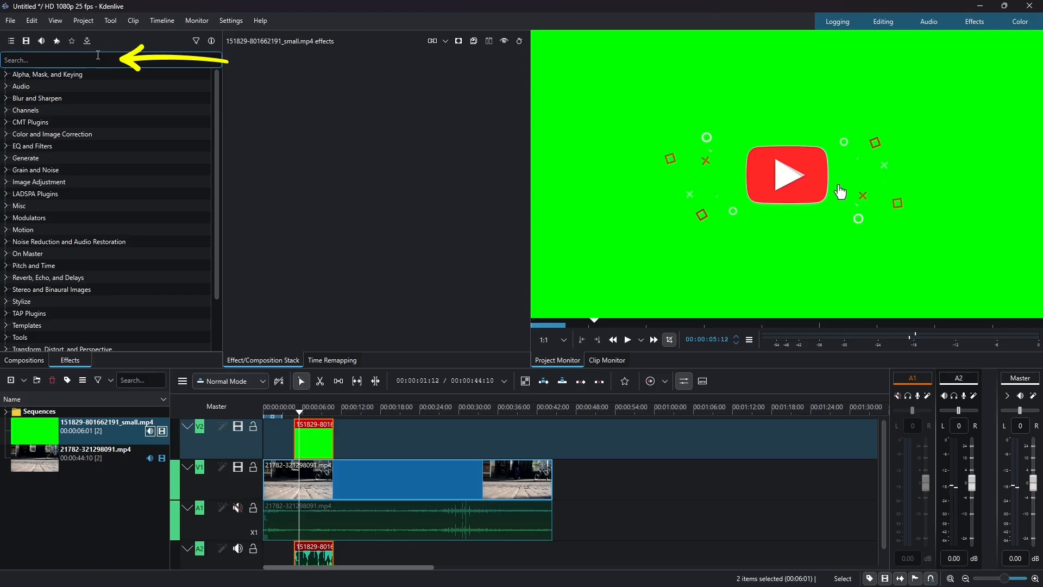
- Find the Chroma Key: Basic effect and apply it to the green screen clip on V2
text(chroma)
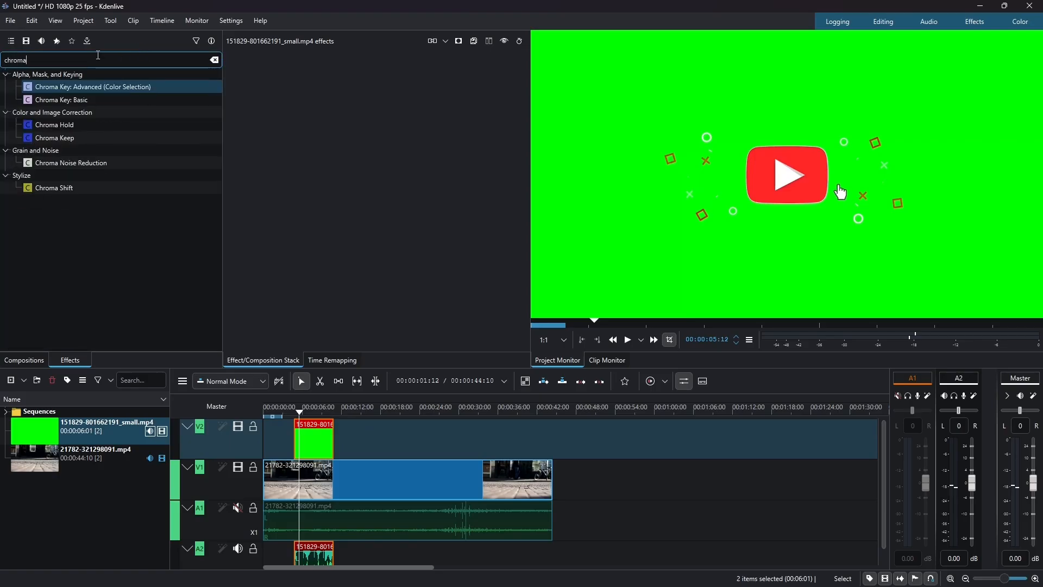
click(63, 103)
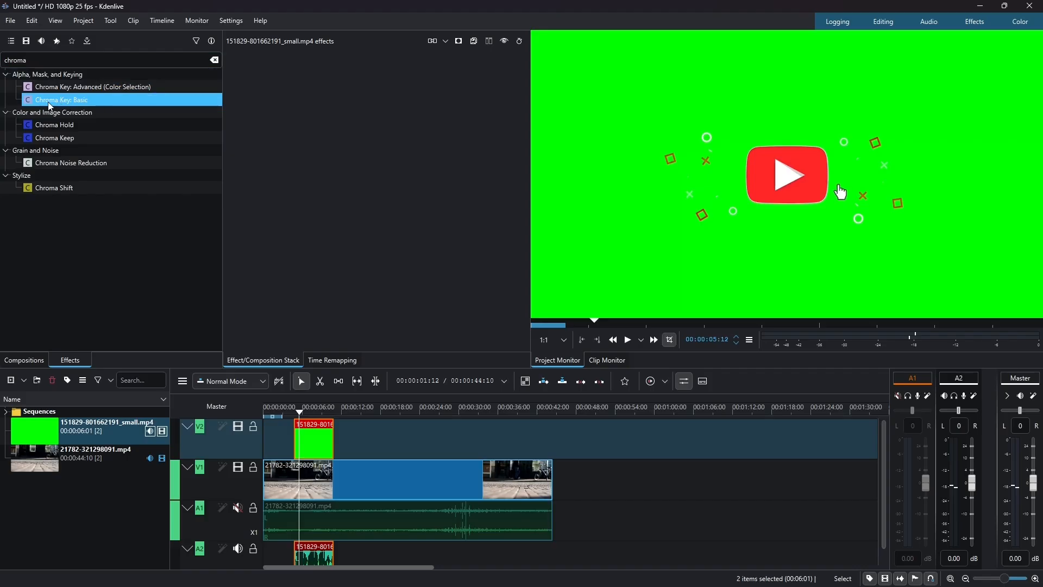
drag(46, 105, 320, 444)
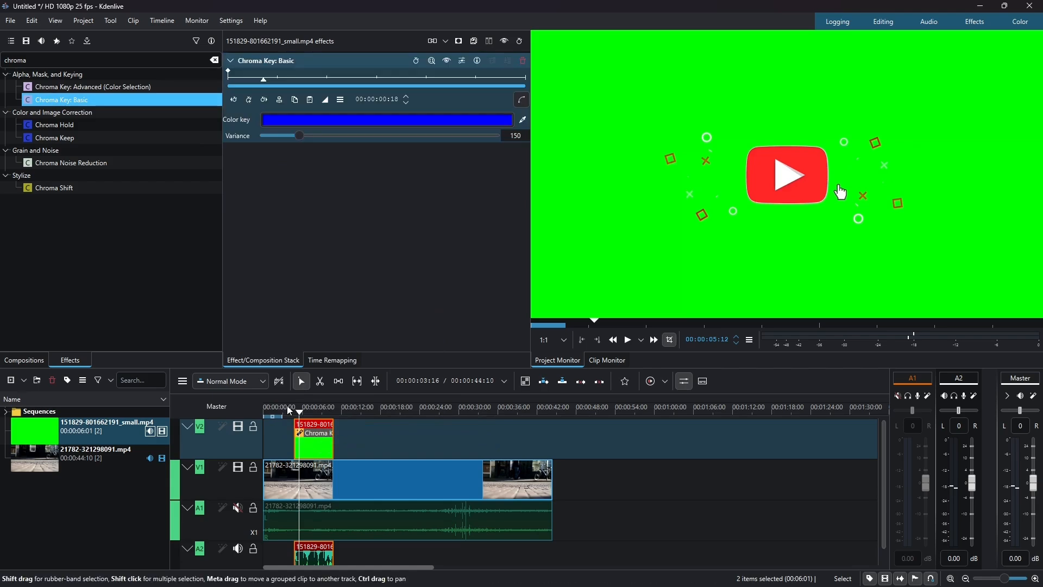
- Sample the clip's green background as the chroma key color and set Variance to 337
click(300, 414)
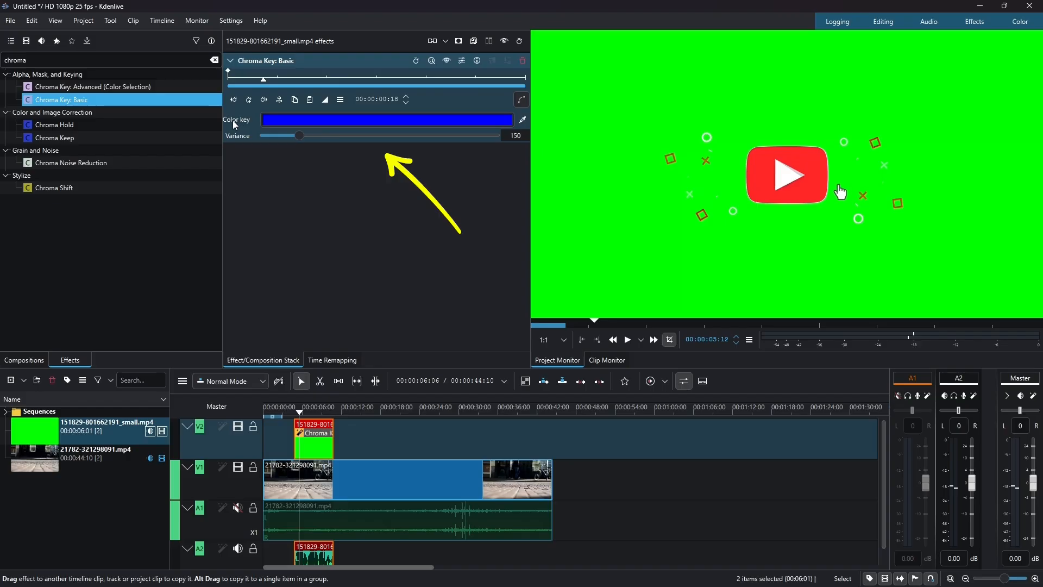
click(523, 120)
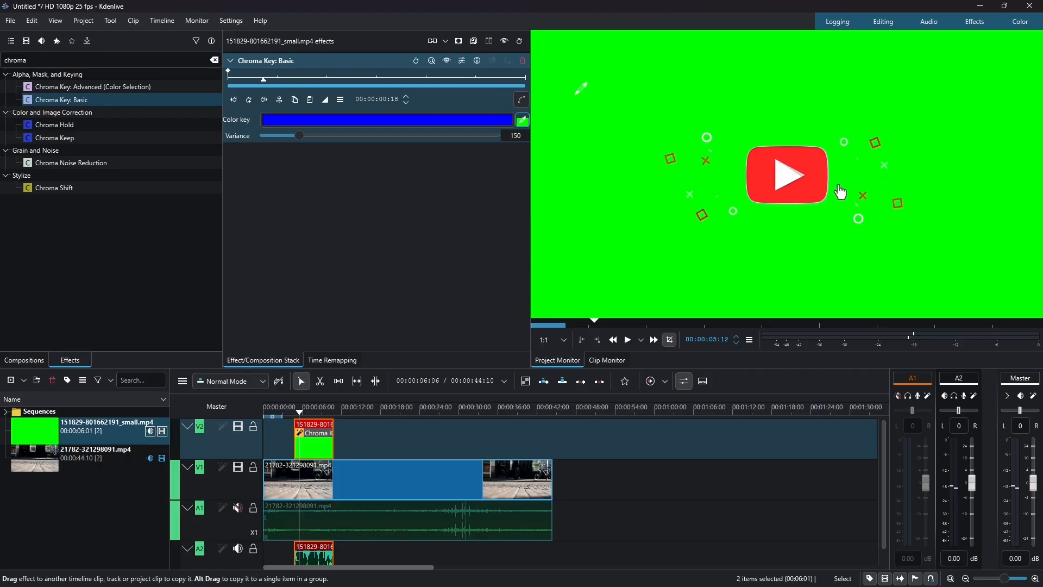
click(628, 98)
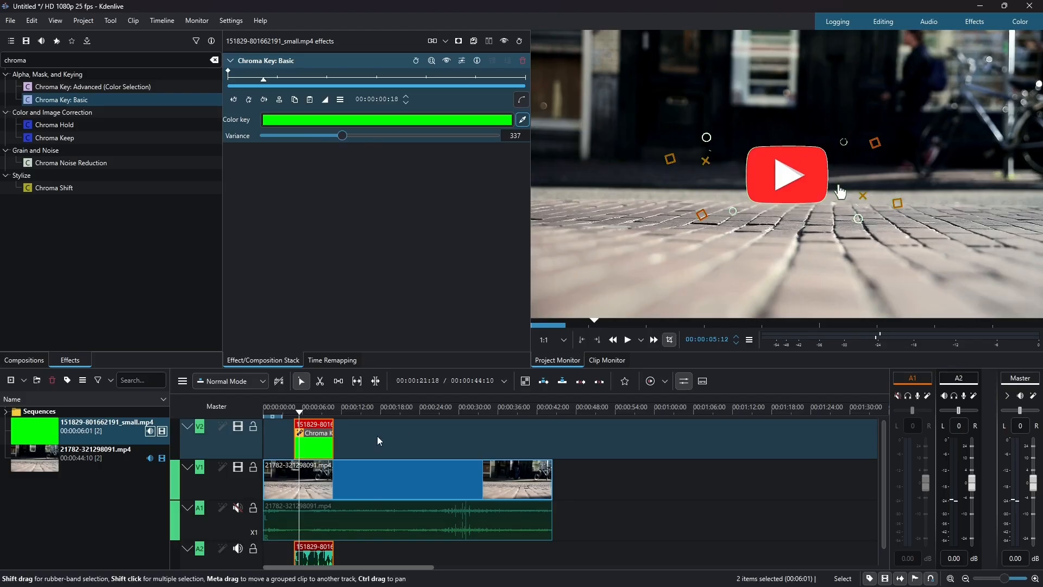
- Play the timeline from near the start to preview the keyed subscribe animation over the footage
click(275, 411)
drag(273, 409, 264, 408)
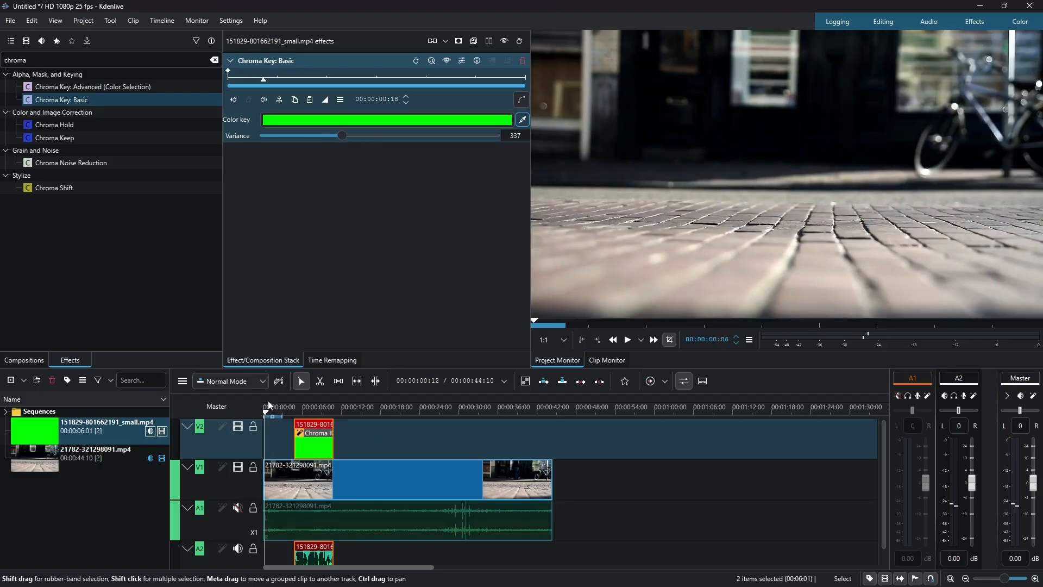
key(space)
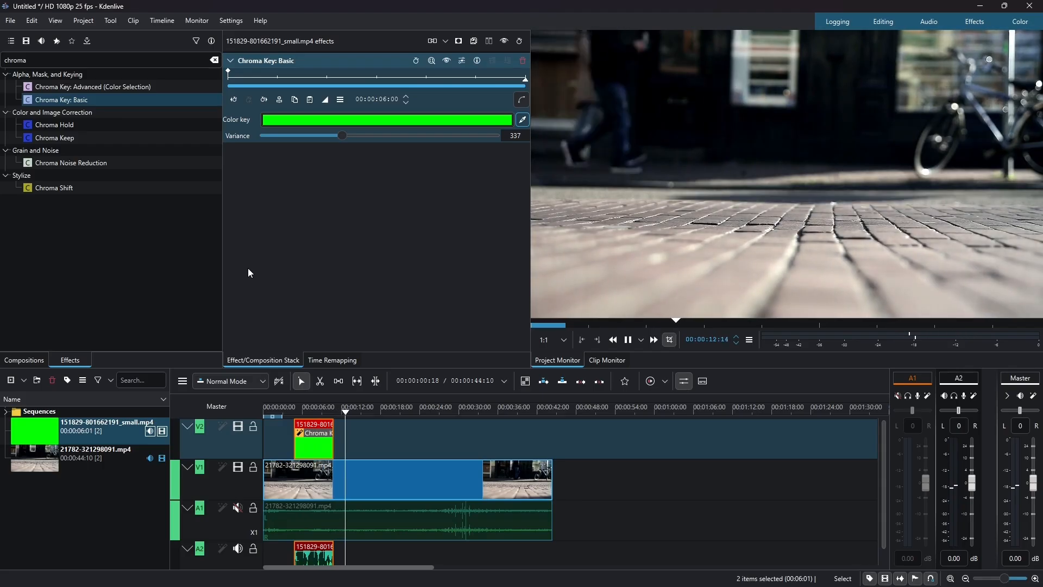
key(space)
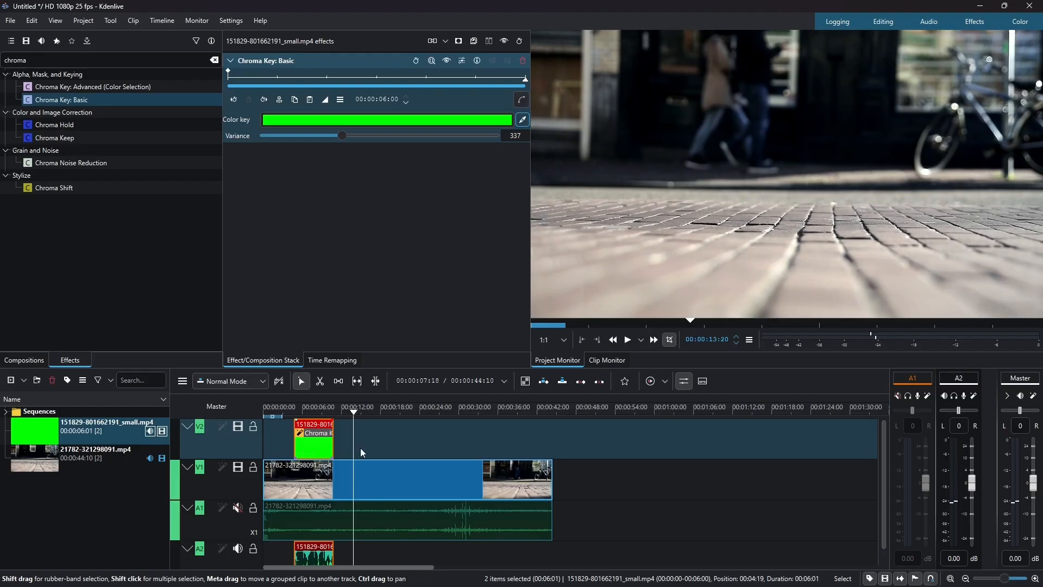
- Paste a copy of the keyed subscribe clip on V2 at about 36 seconds and preview it over the footage
click(384, 437)
key(ctrl+v)
drag(392, 445, 507, 447)
click(488, 408)
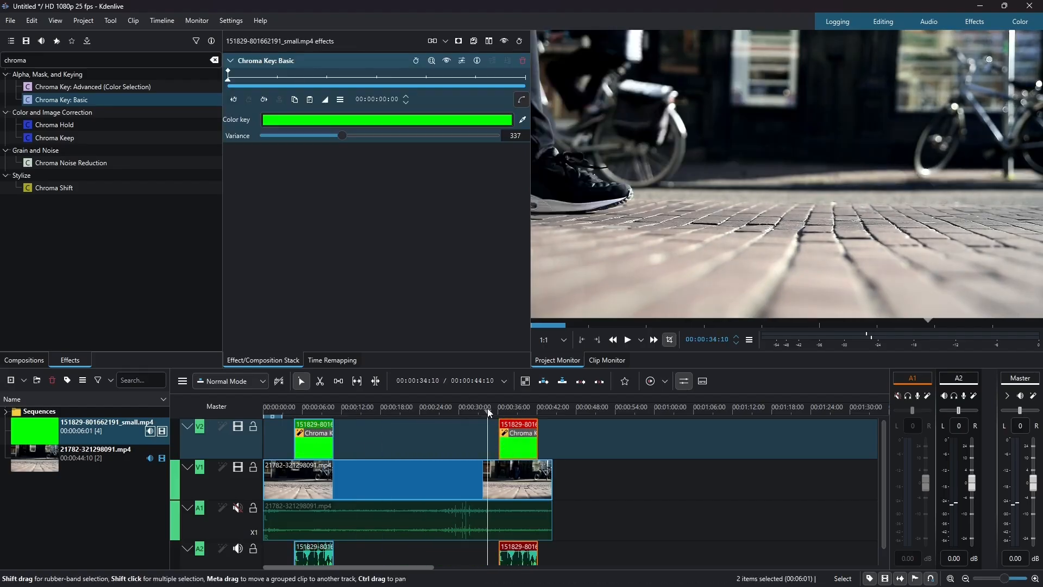
key(space)
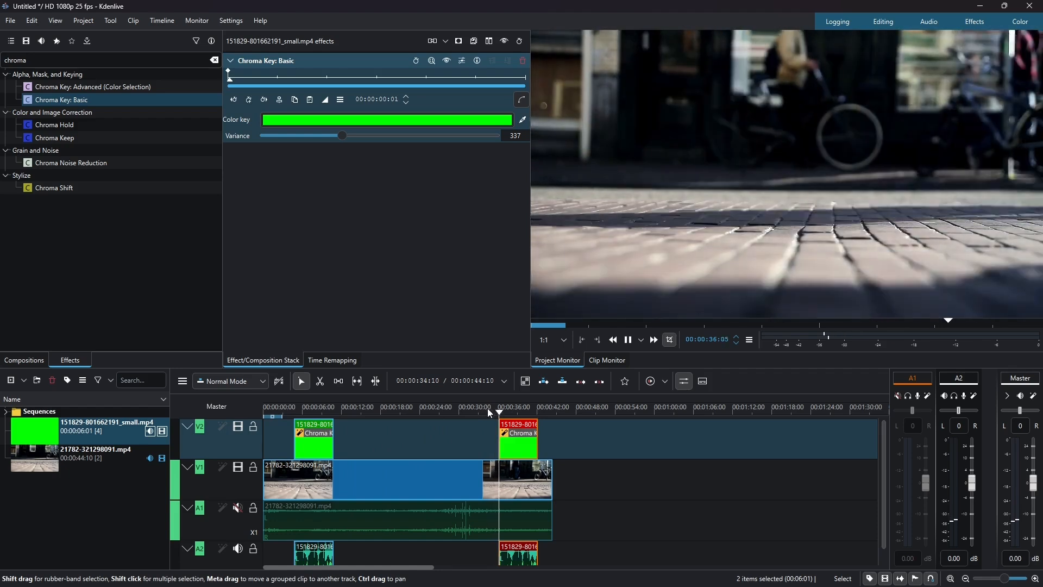
key(space)
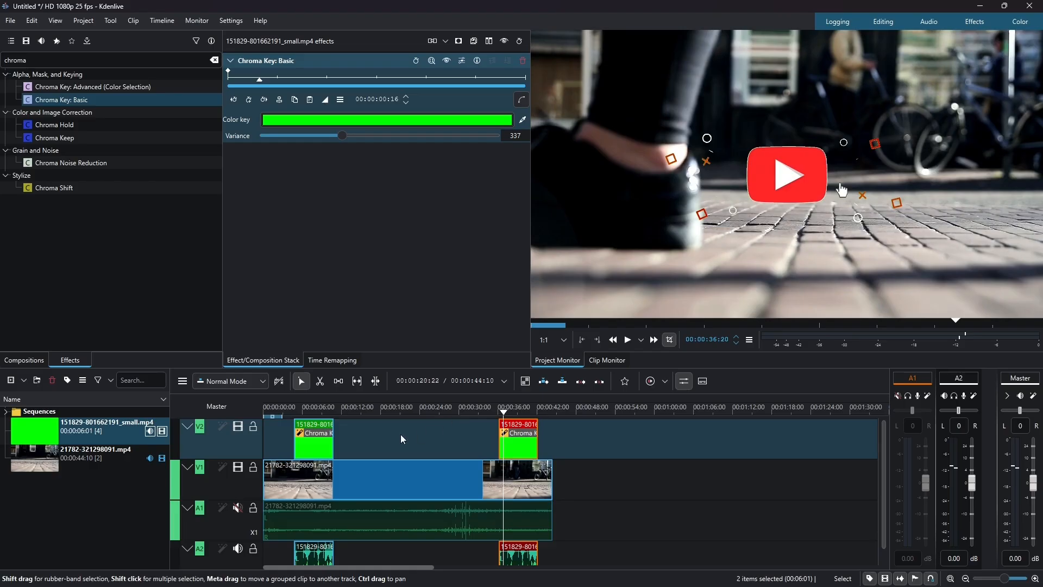
- Move the copied subscribe clip on V2 to about 23 seconds and play the footage between the two clips
drag(523, 439, 433, 451)
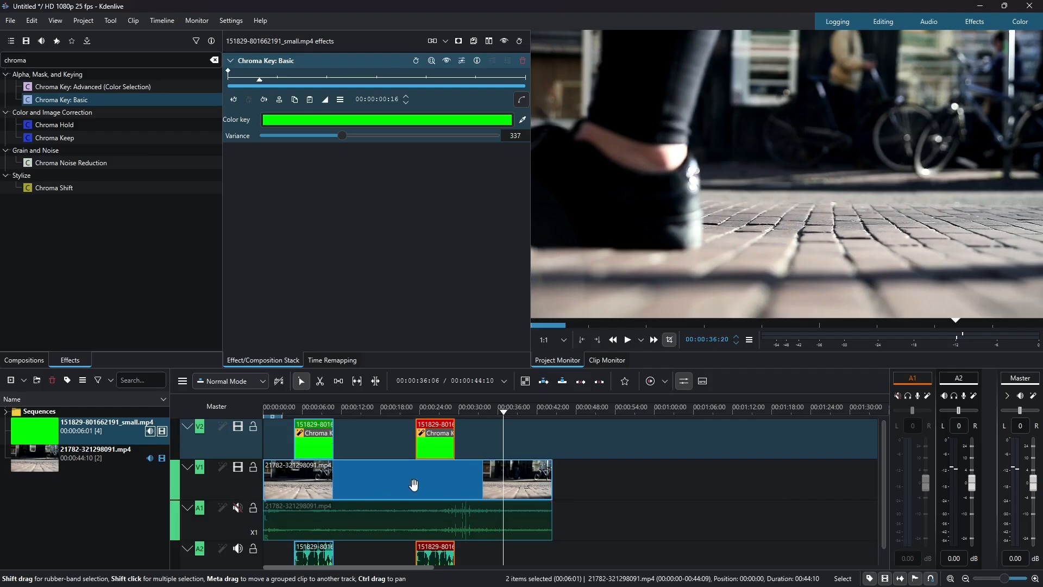
drag(333, 407, 361, 408)
key(space)
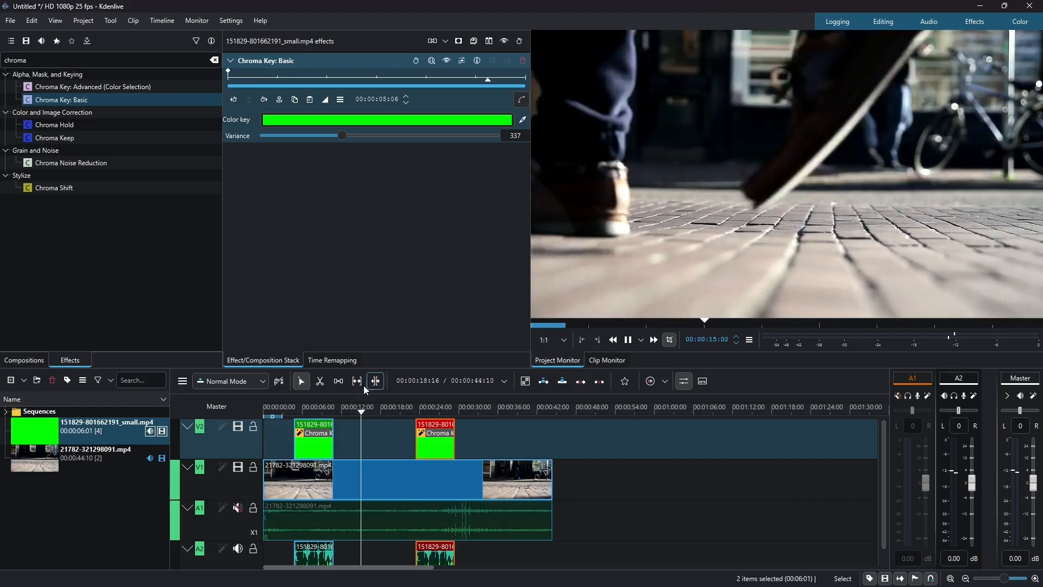
key(space)
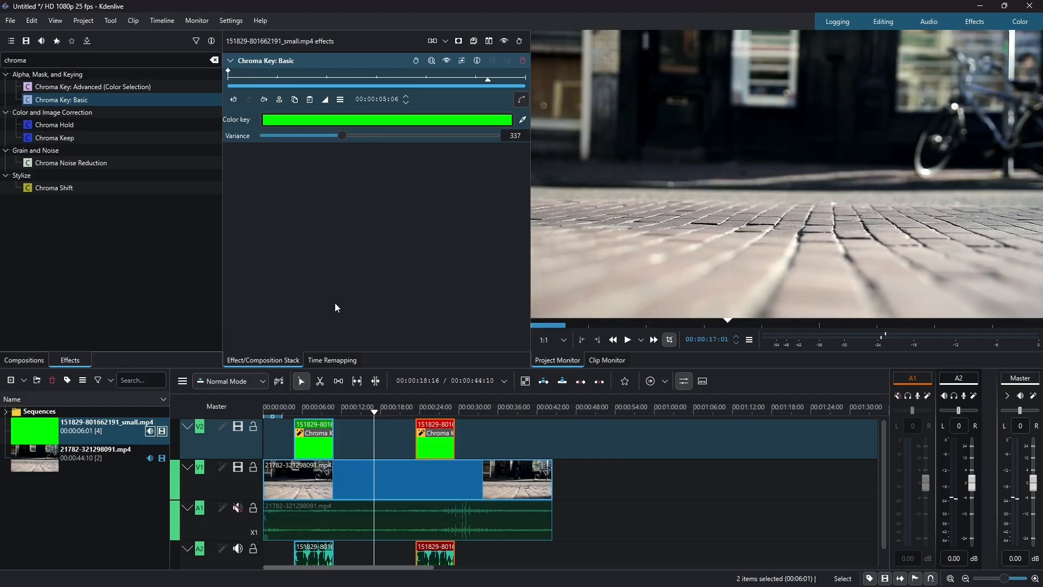